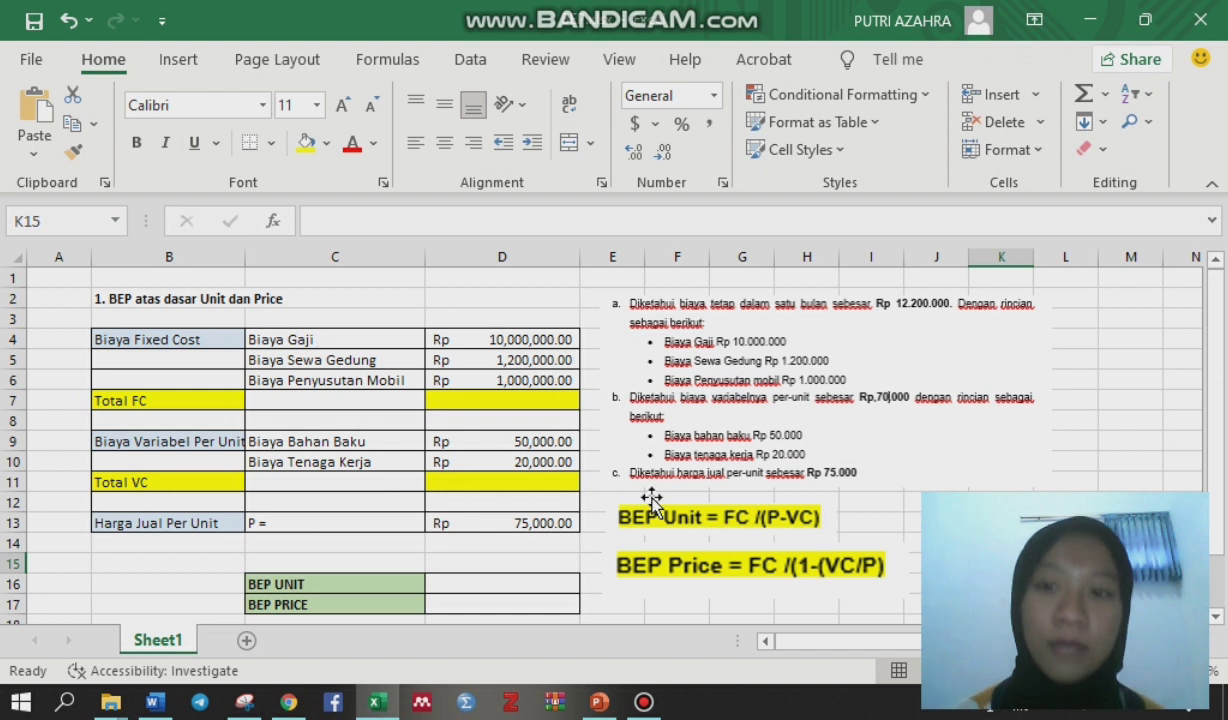
{"action": "left_click", "coordinate": [204, 333]}
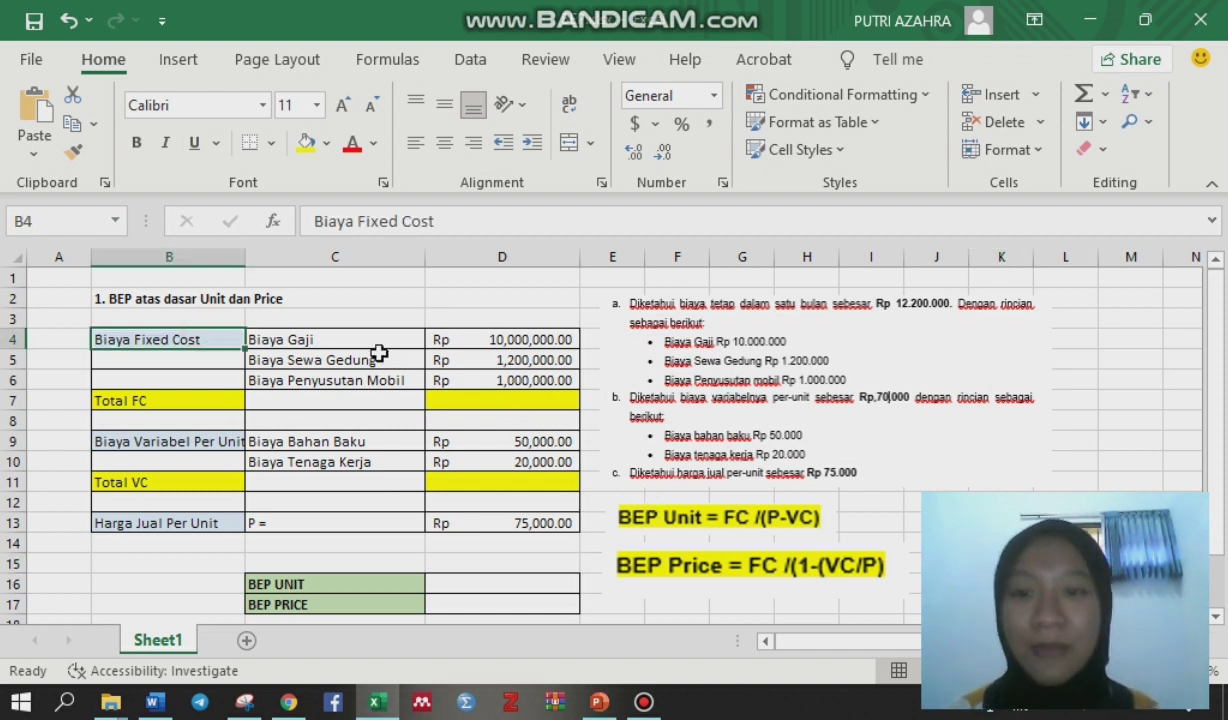
{"action": "left_click", "coordinate": [300, 339]}
{"action": "left_click", "coordinate": [512, 357]}
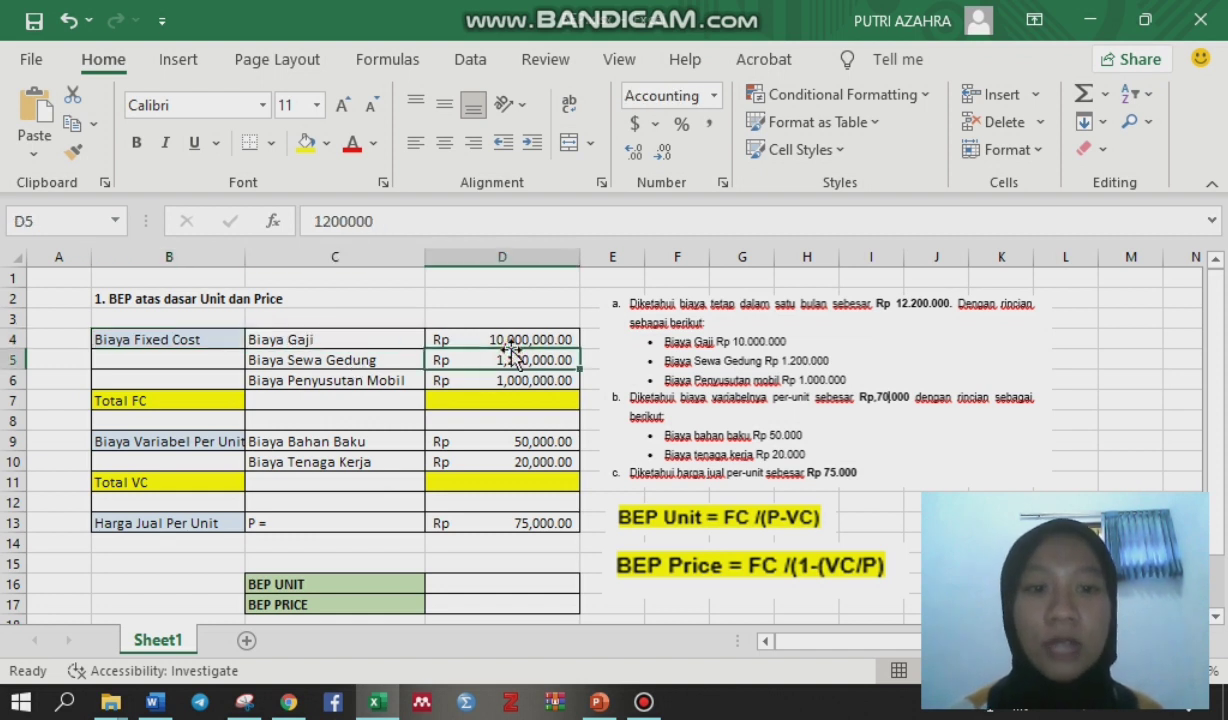
{"action": "left_click", "coordinate": [356, 459]}
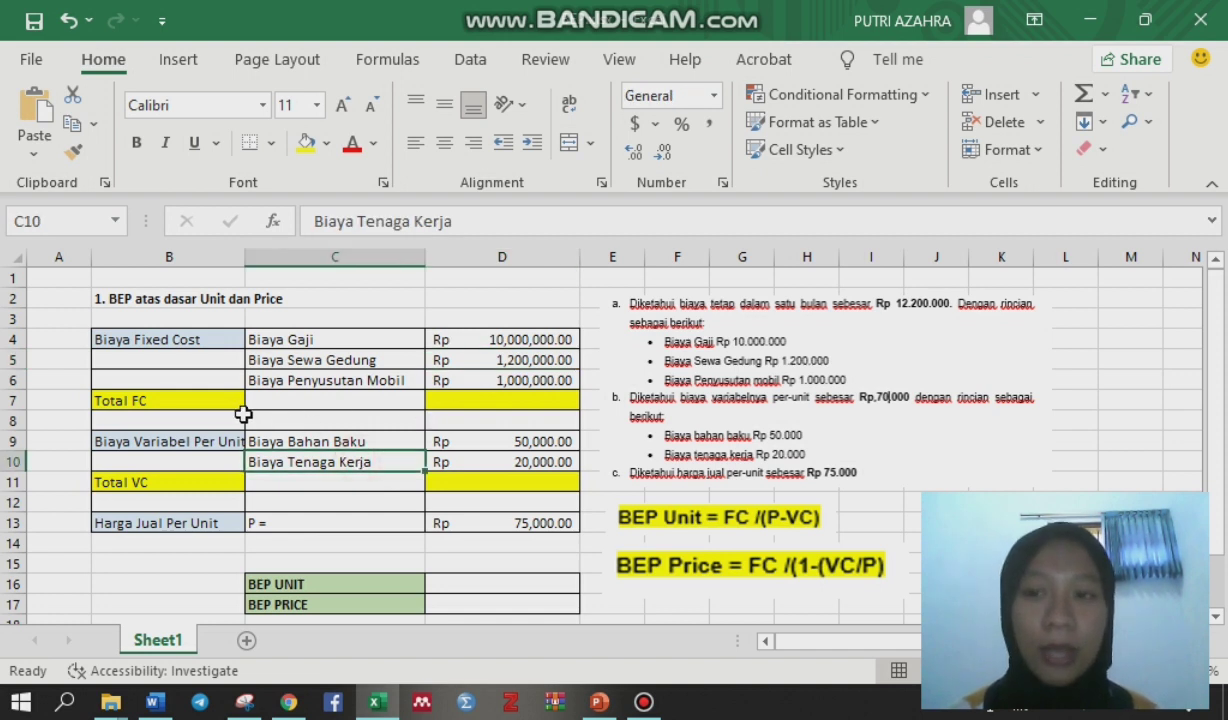
{"action": "left_click", "coordinate": [166, 413]}
{"action": "left_click", "coordinate": [172, 400]}
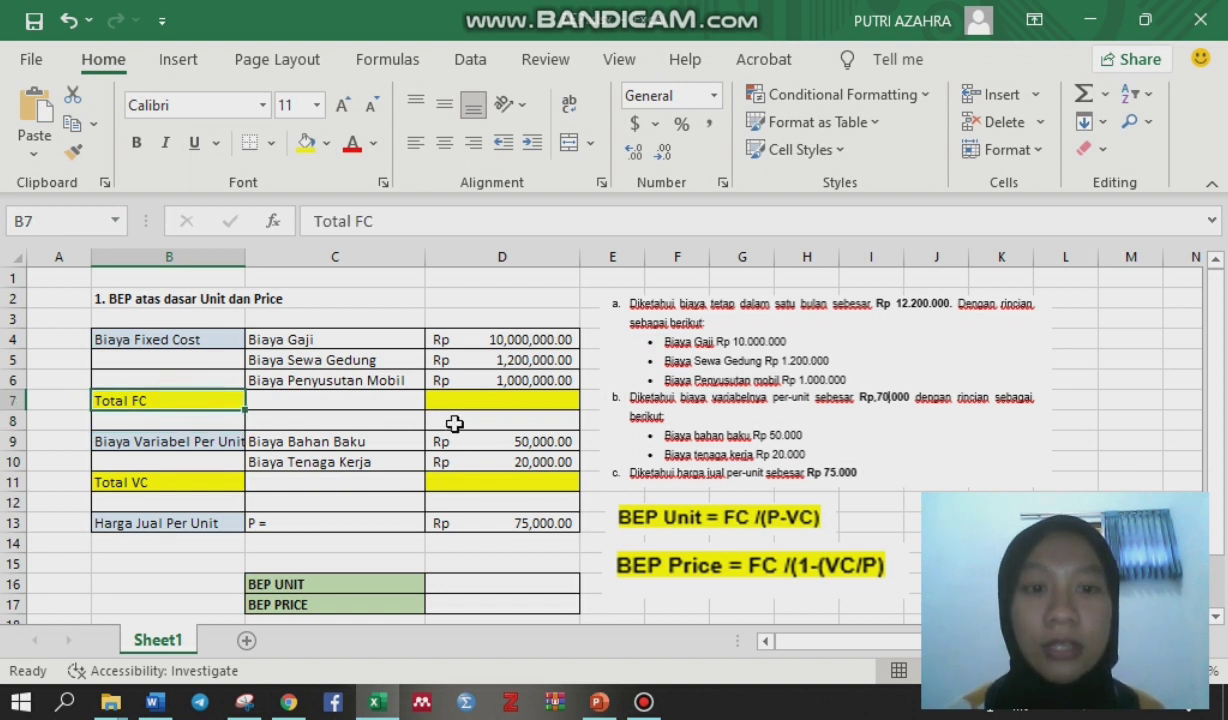
- Calculate Total FC in cell D7 by summing the three fixed costs with =sum (D4:D6)
{"action": "left_click", "coordinate": [486, 401]}
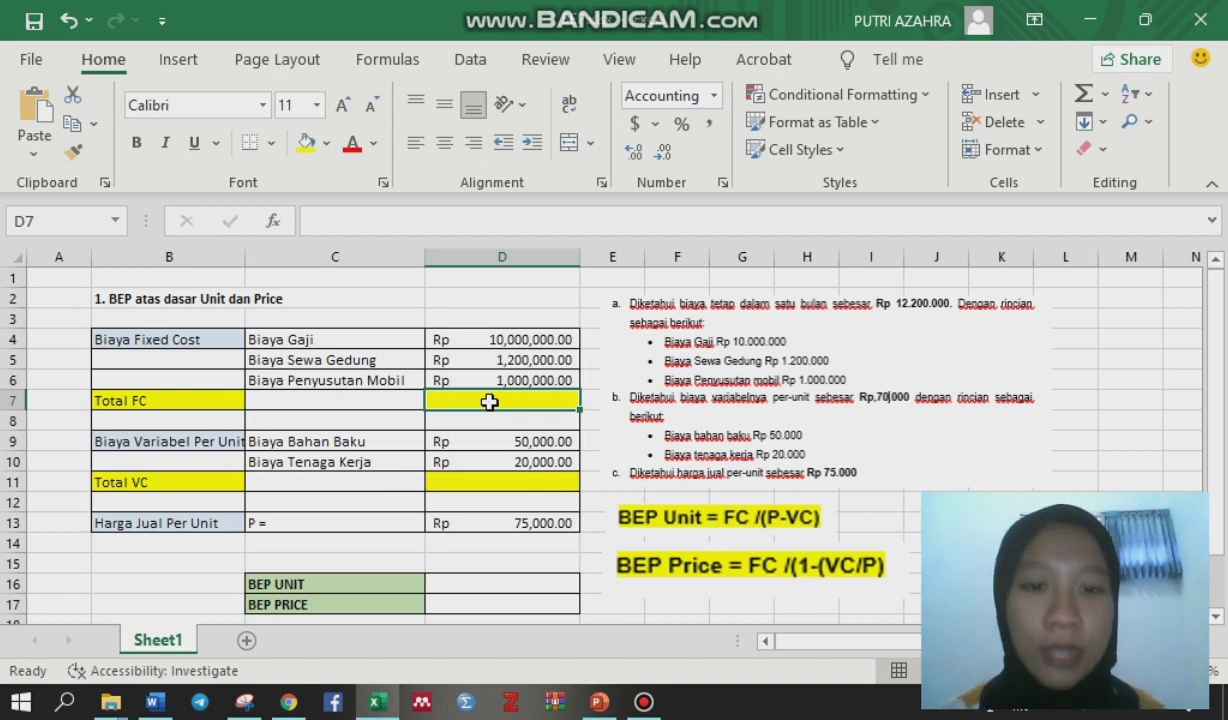
{"action": "type", "text": "=s"}
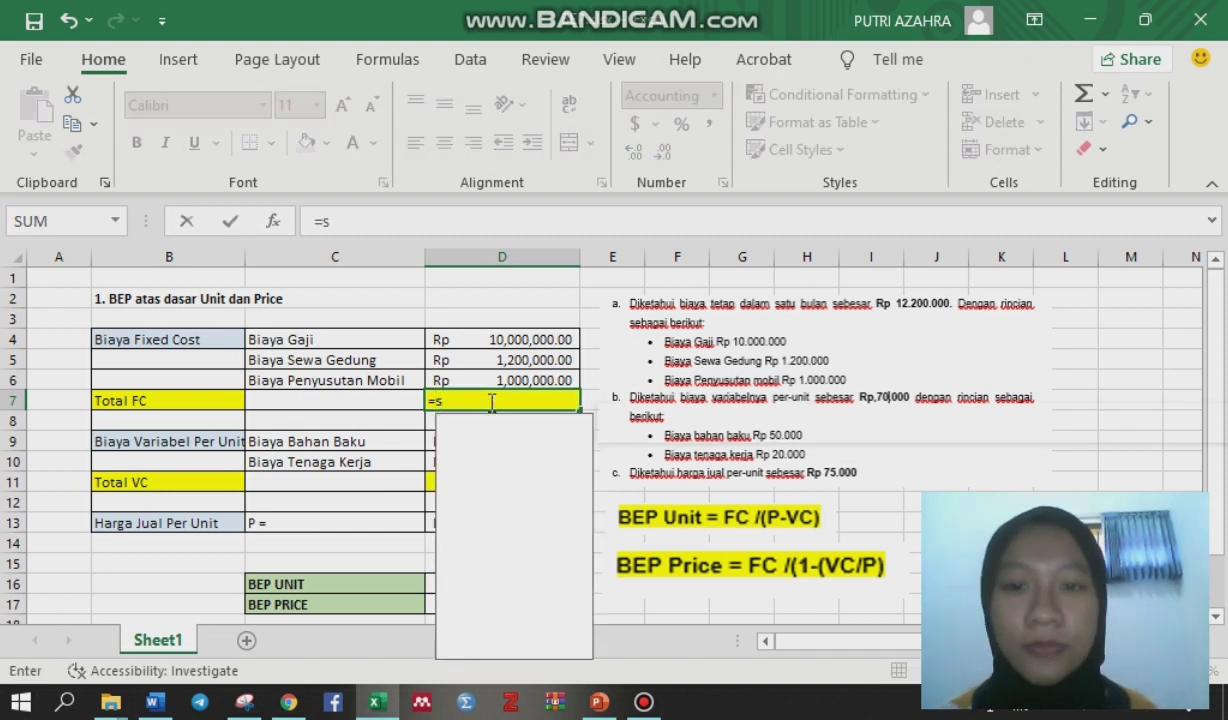
{"action": "type", "text": "um"}
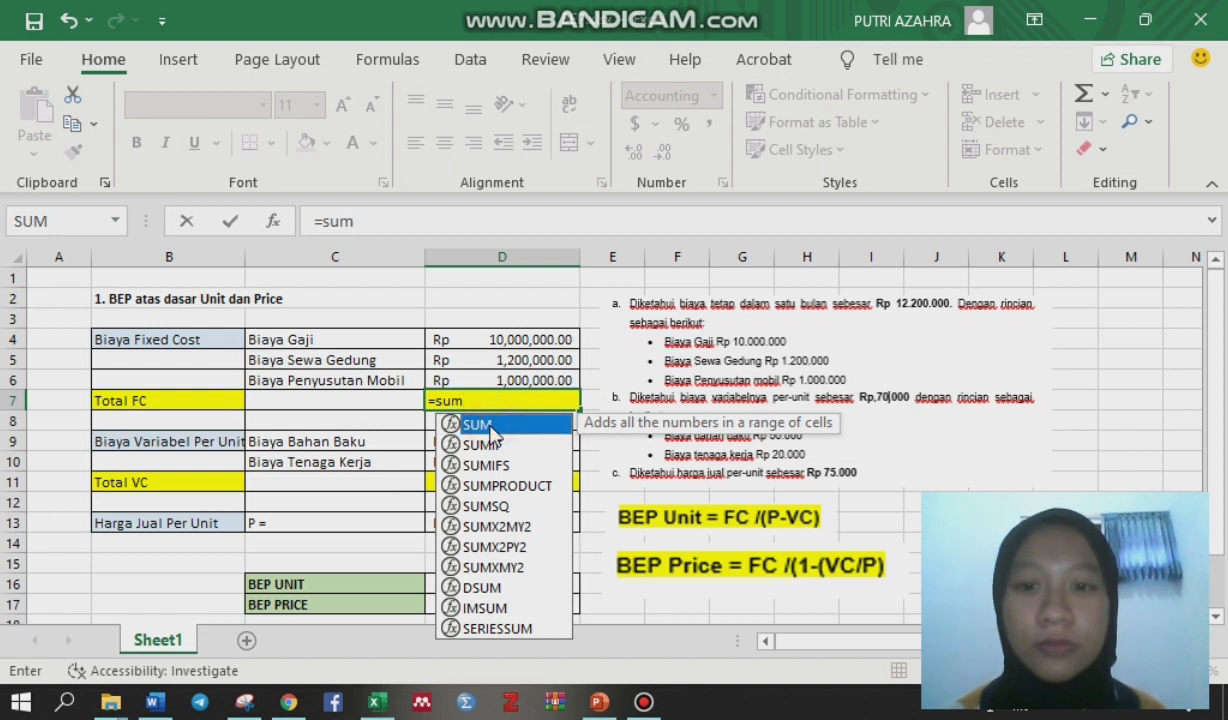
{"action": "type", "text": " ("}
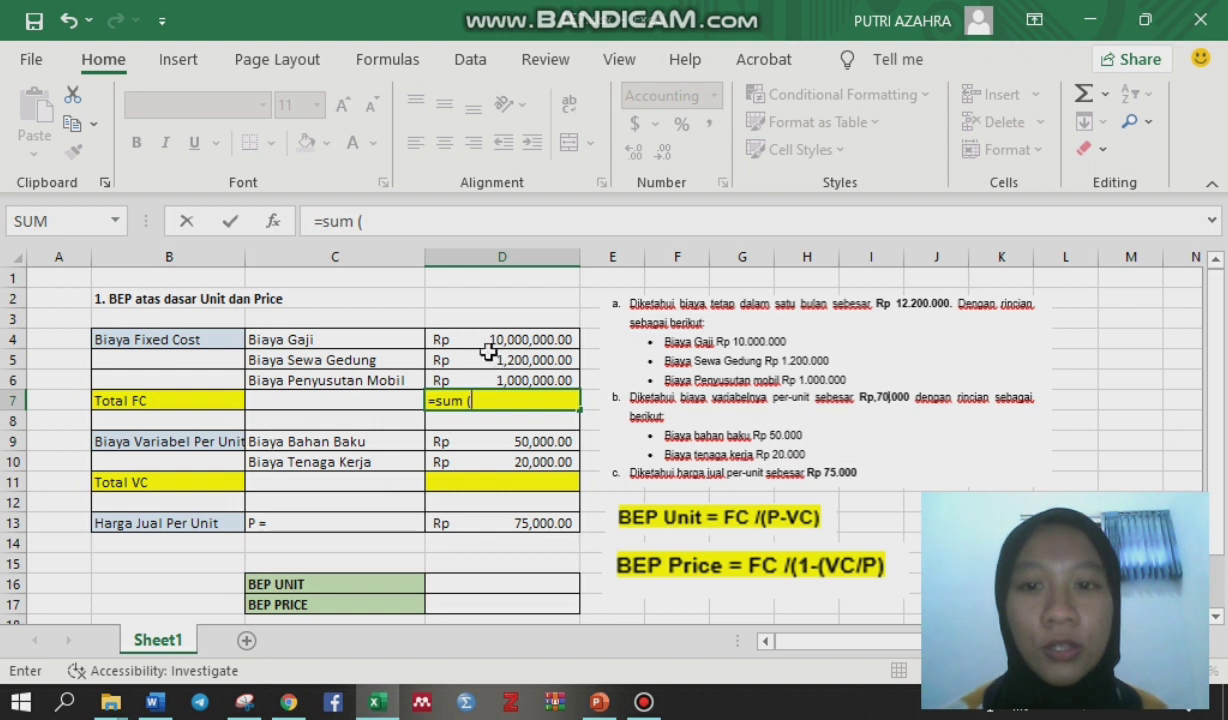
{"action": "left_click_drag", "start_coordinate": [468, 337], "coordinate": [498, 381]}
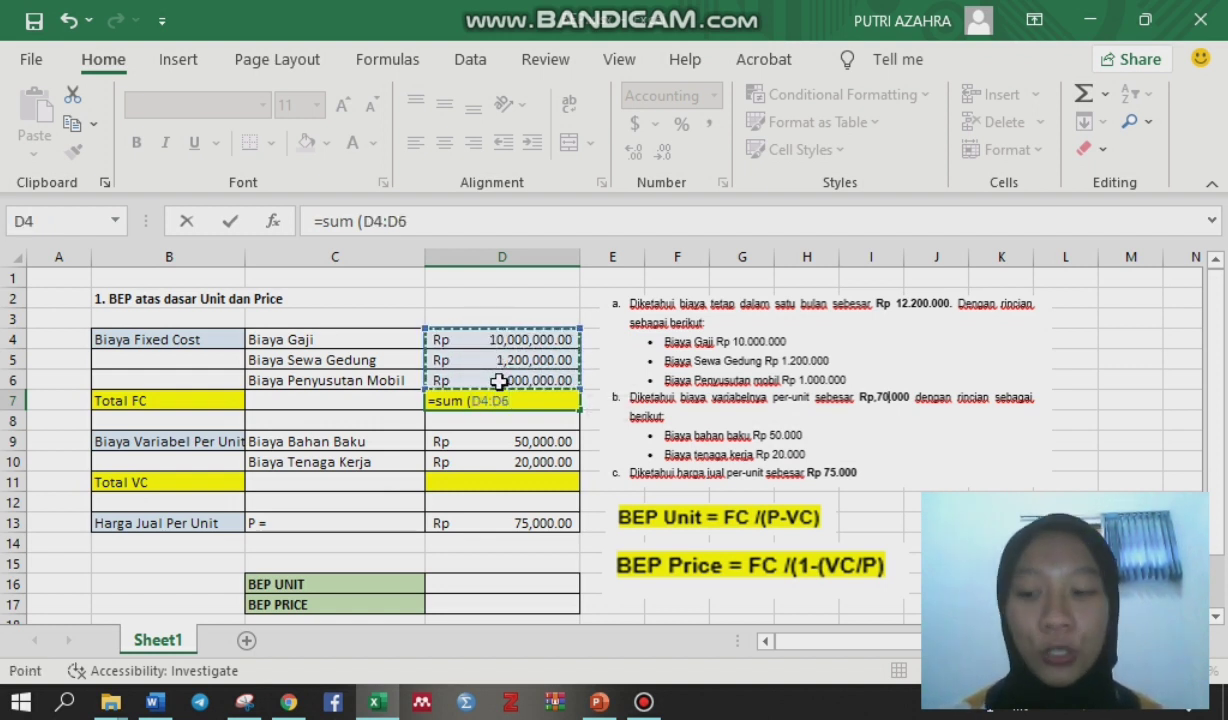
{"action": "type", "text": ")"}
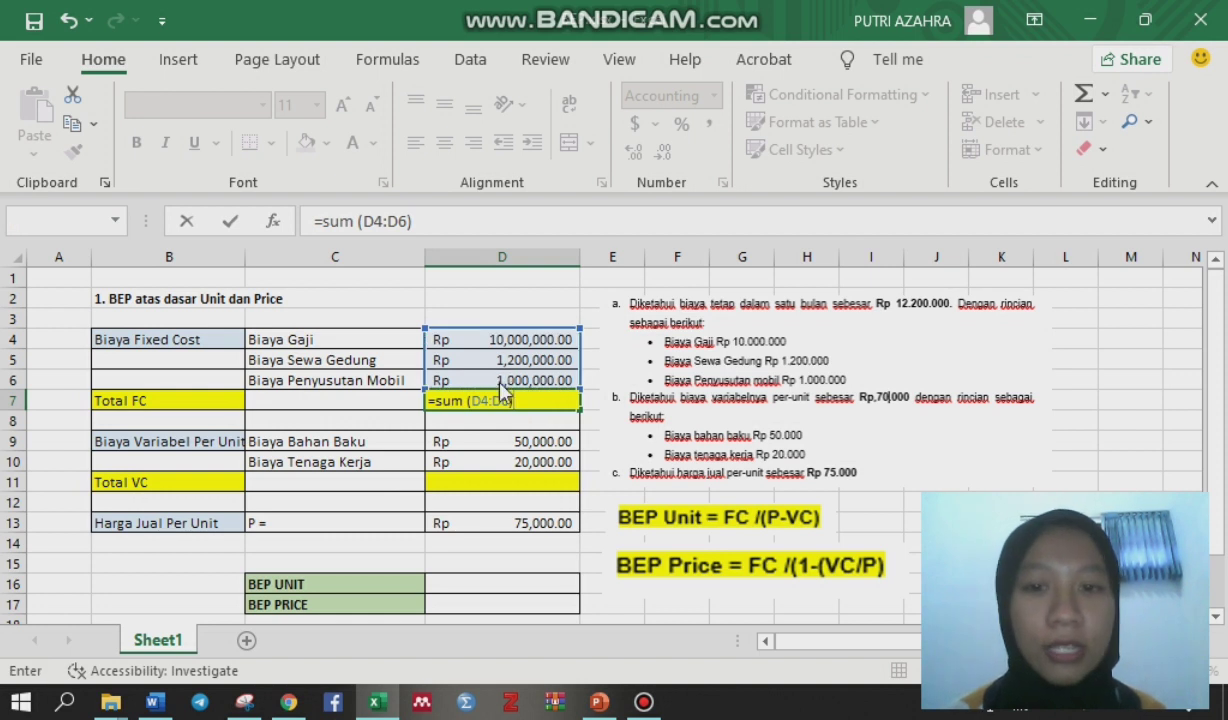
{"action": "key", "text": "Return"}
{"action": "key", "text": "Return"}
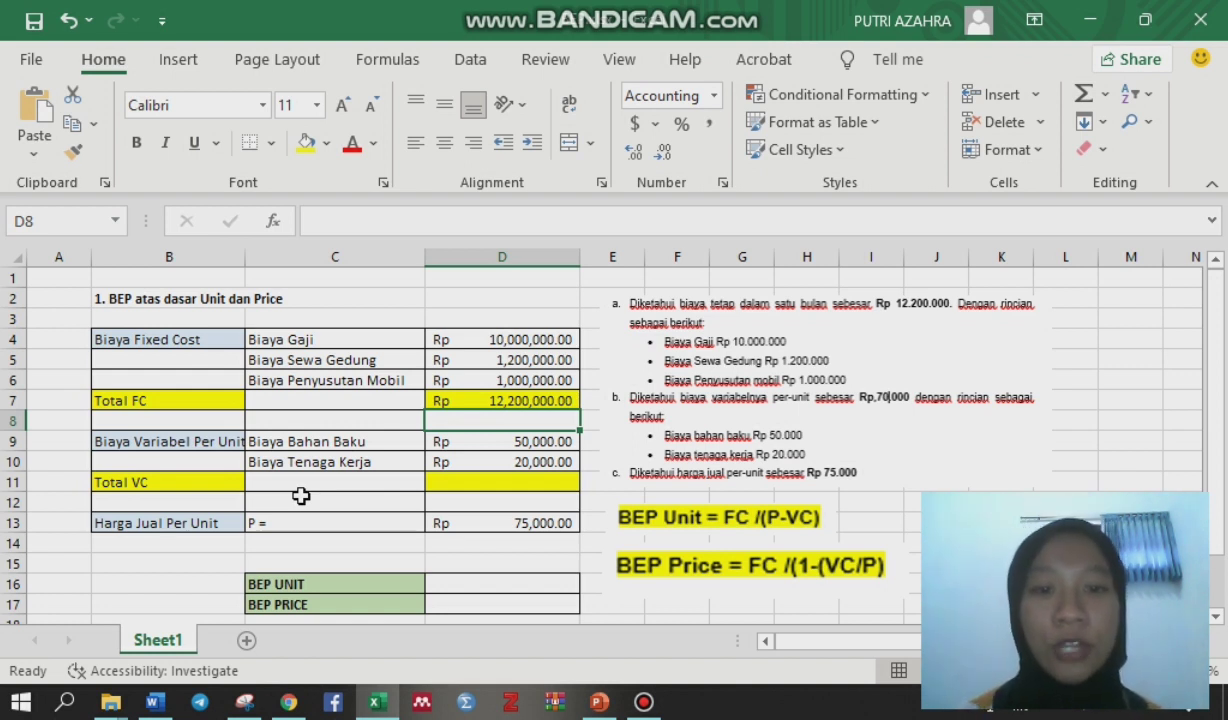
- Calculate Total VC in cell D11 by summing the two per-unit variable costs in D9:D10 with SUM
{"action": "left_click", "coordinate": [452, 487]}
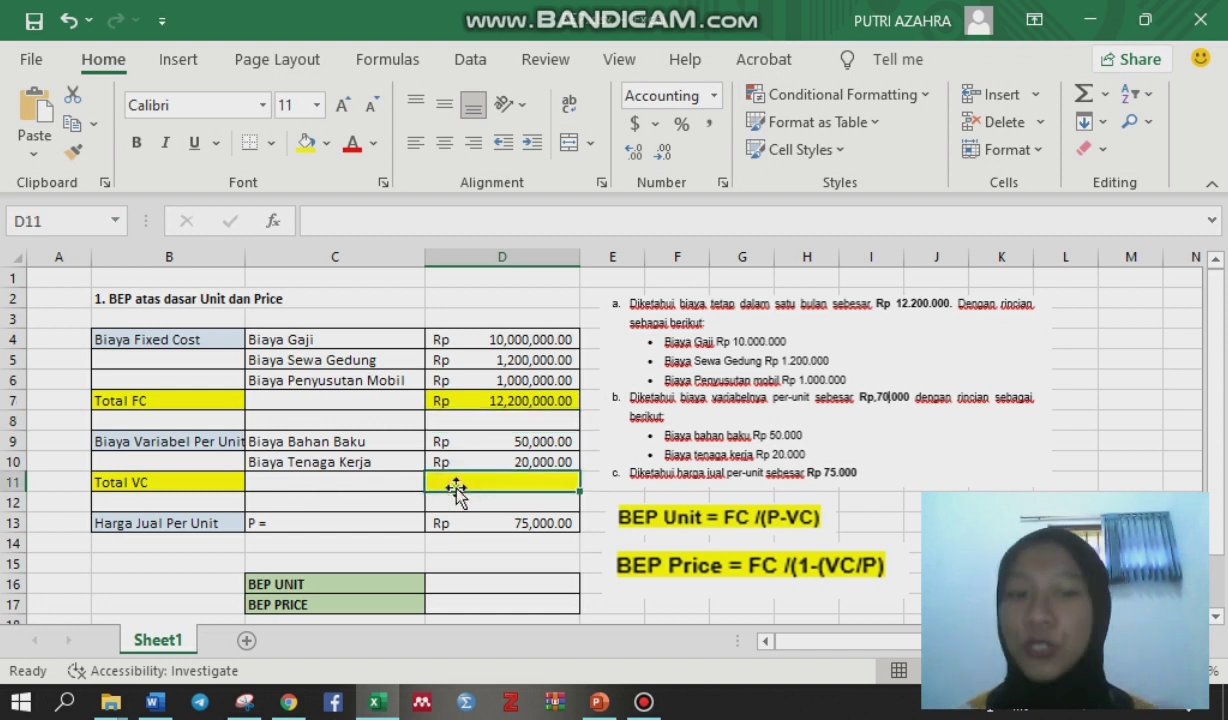
{"action": "type", "text": "=SUm"}
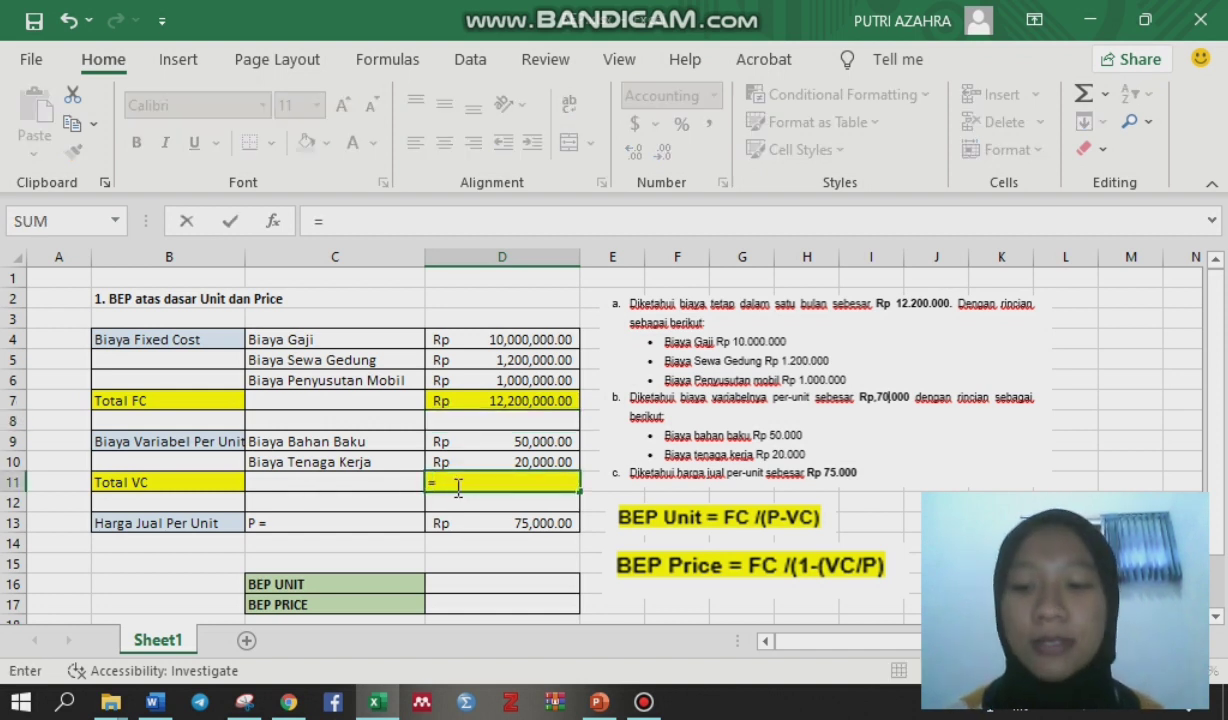
{"action": "key", "text": "BackSpace"}
{"action": "type", "text": "M"}
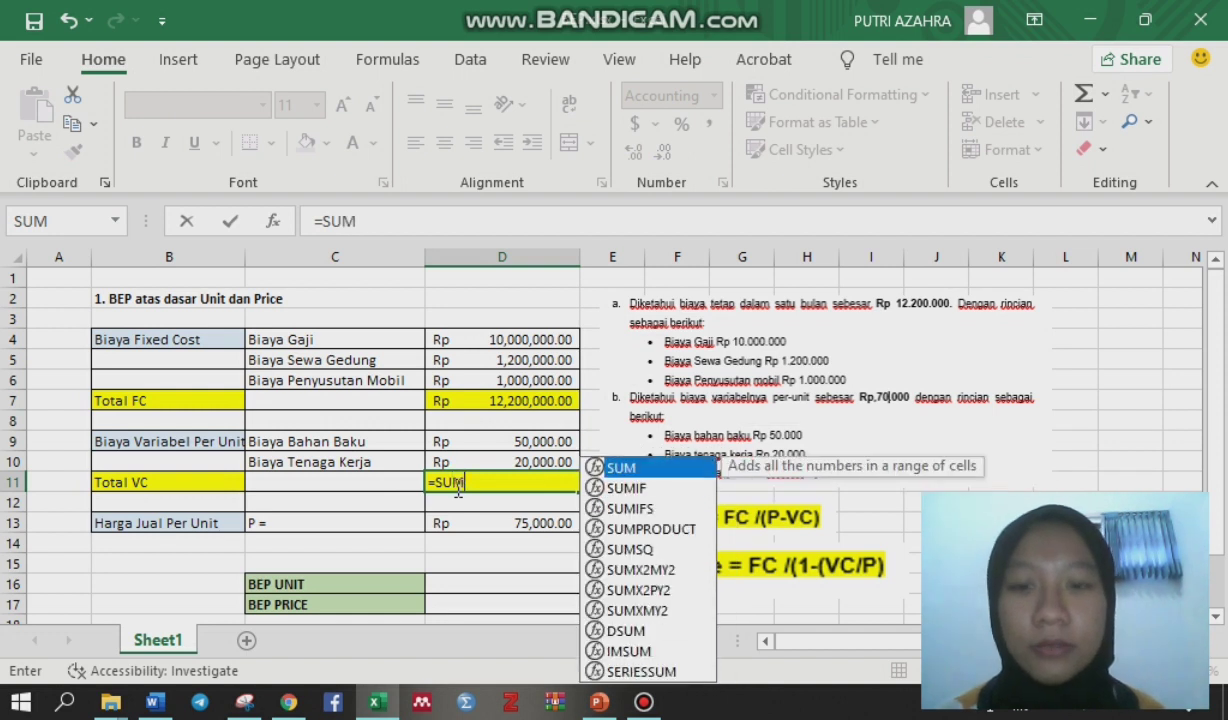
{"action": "key", "text": "Escape"}
{"action": "type", "text": "("}
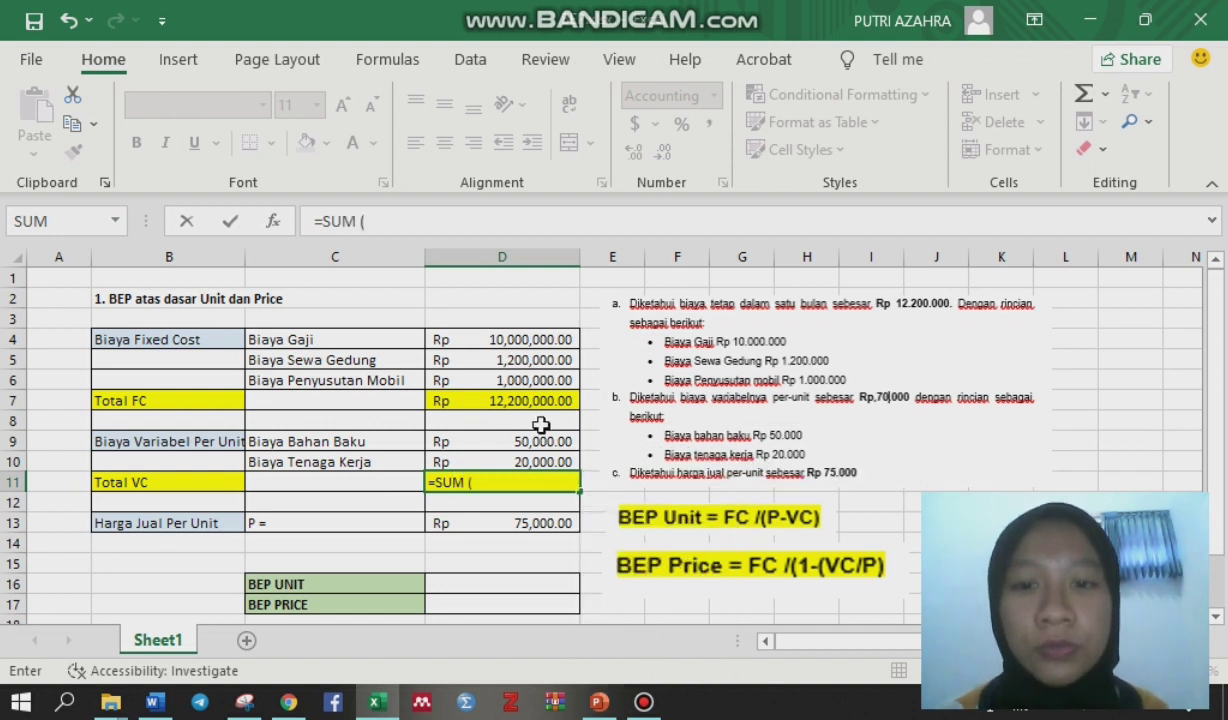
{"action": "left_click_drag", "start_coordinate": [518, 446], "coordinate": [517, 463]}
{"action": "type", "text": ")"}
{"action": "key", "text": "Return"}
{"action": "key", "text": "Return"}
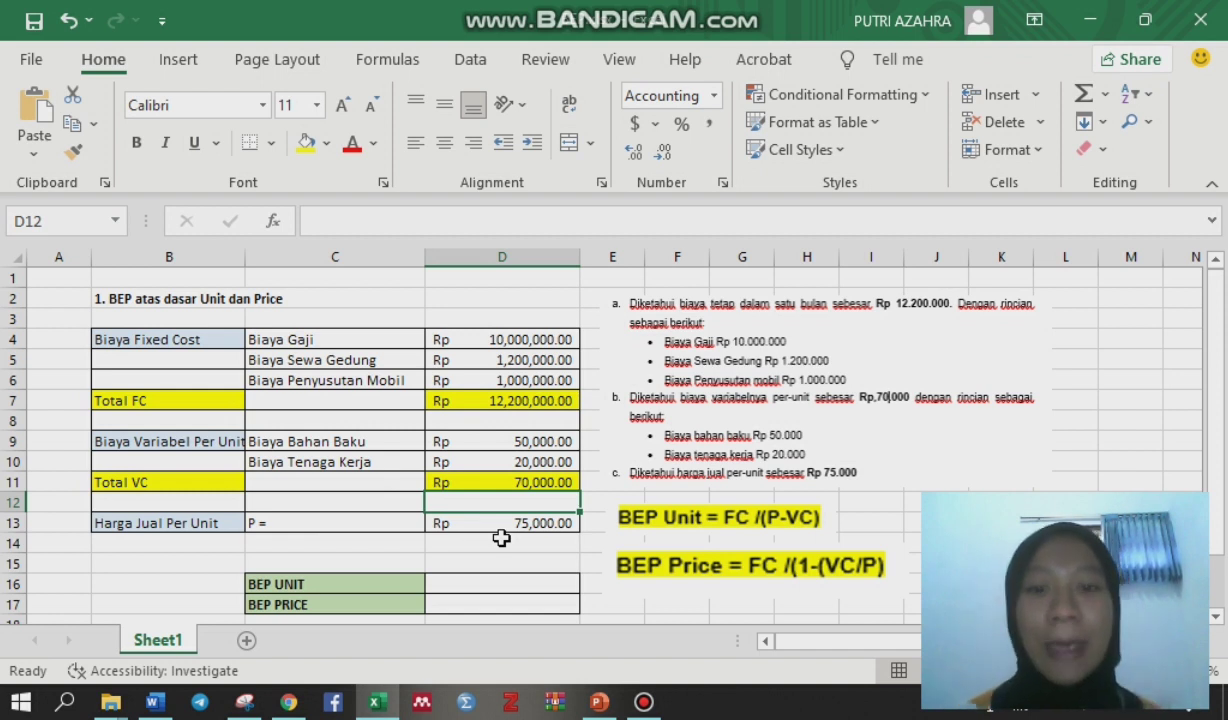
- Calculate BEP UNIT in cell D16 with the formula =D7/(D13-D11)
{"action": "left_click", "coordinate": [479, 584]}
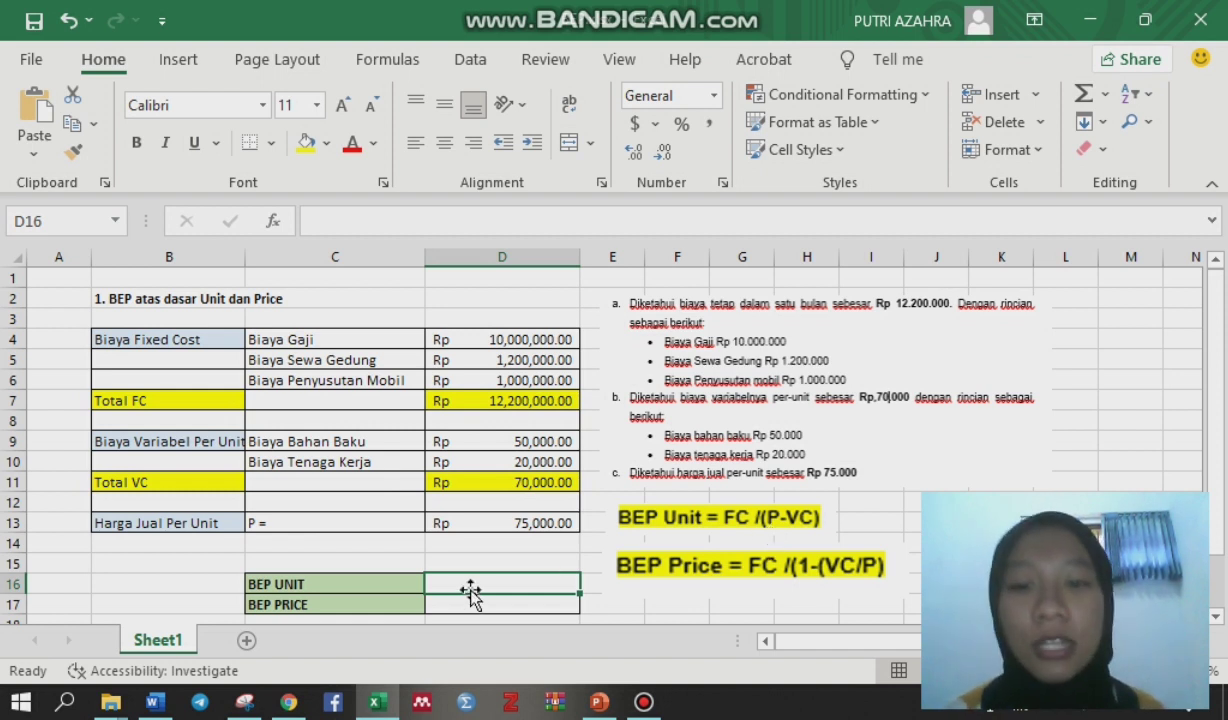
{"action": "type", "text": "="}
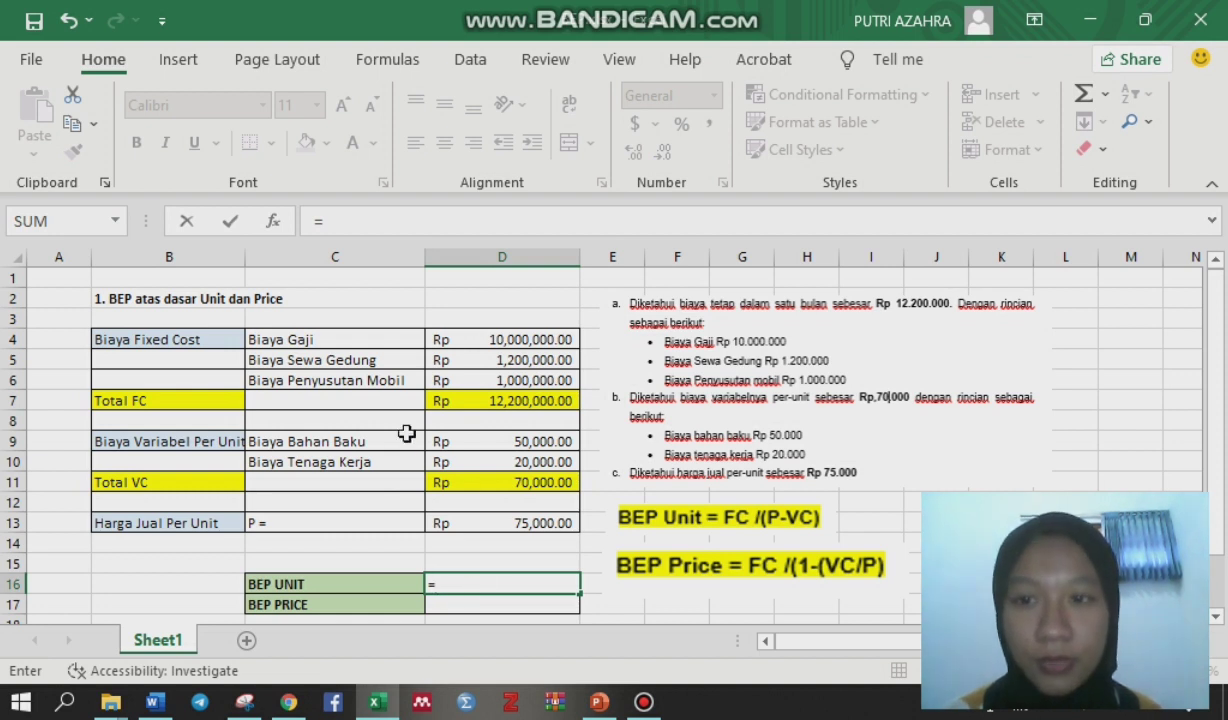
{"action": "left_click", "coordinate": [506, 402]}
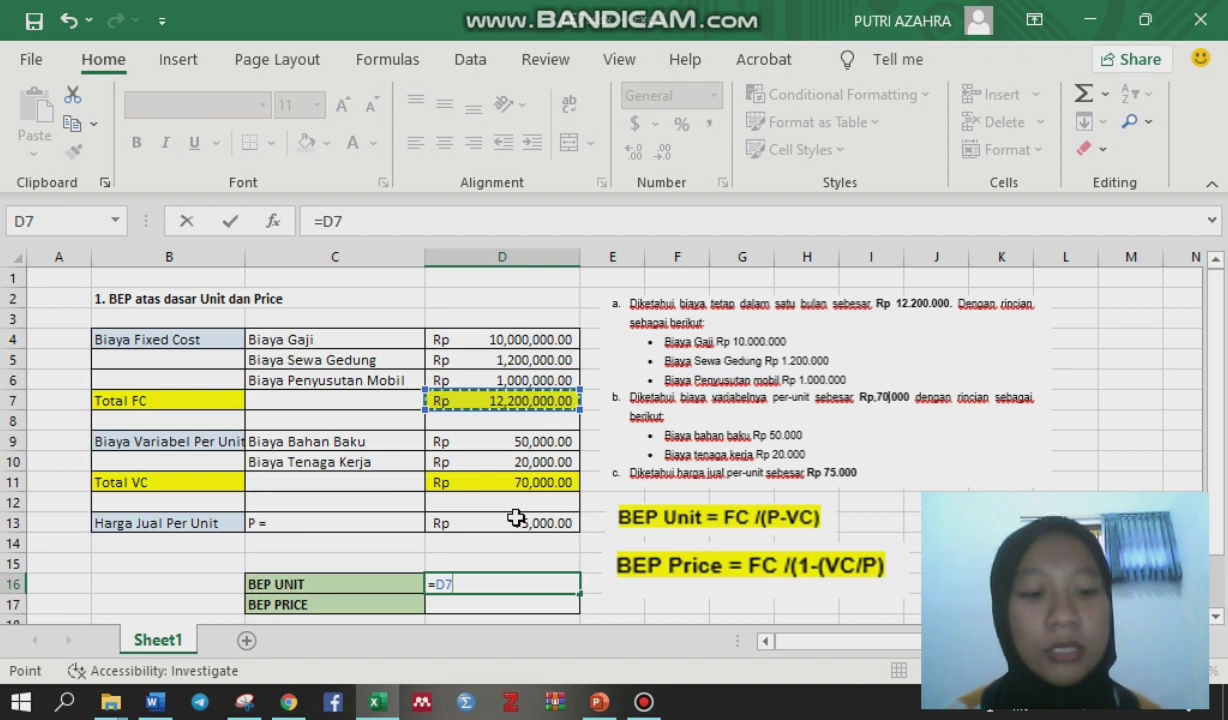
{"action": "type", "text": "/"}
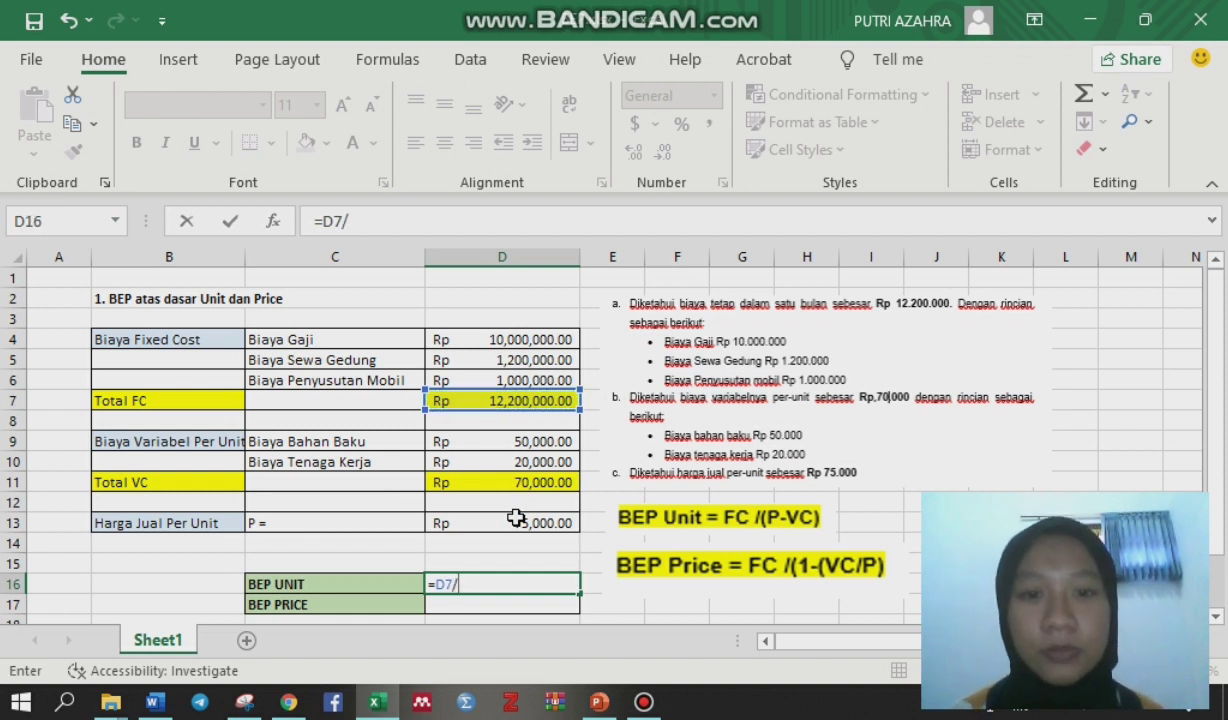
{"action": "type", "text": "("}
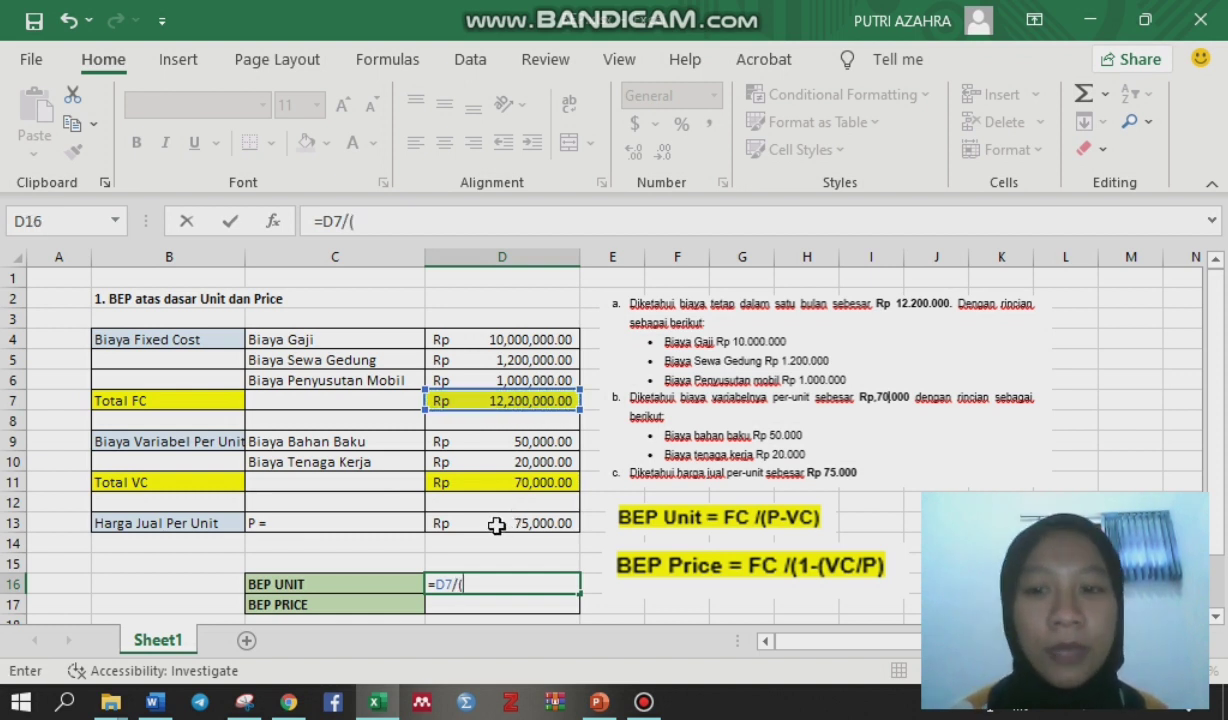
{"action": "left_click", "coordinate": [495, 523]}
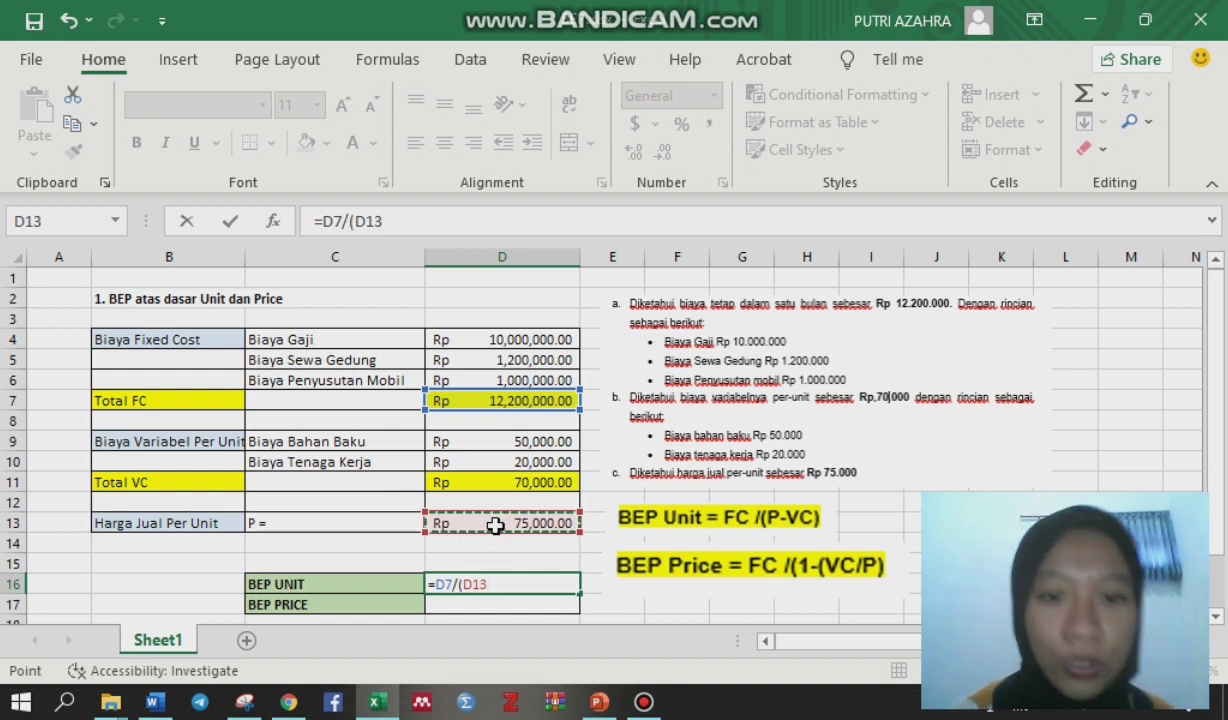
{"action": "type", "text": "-"}
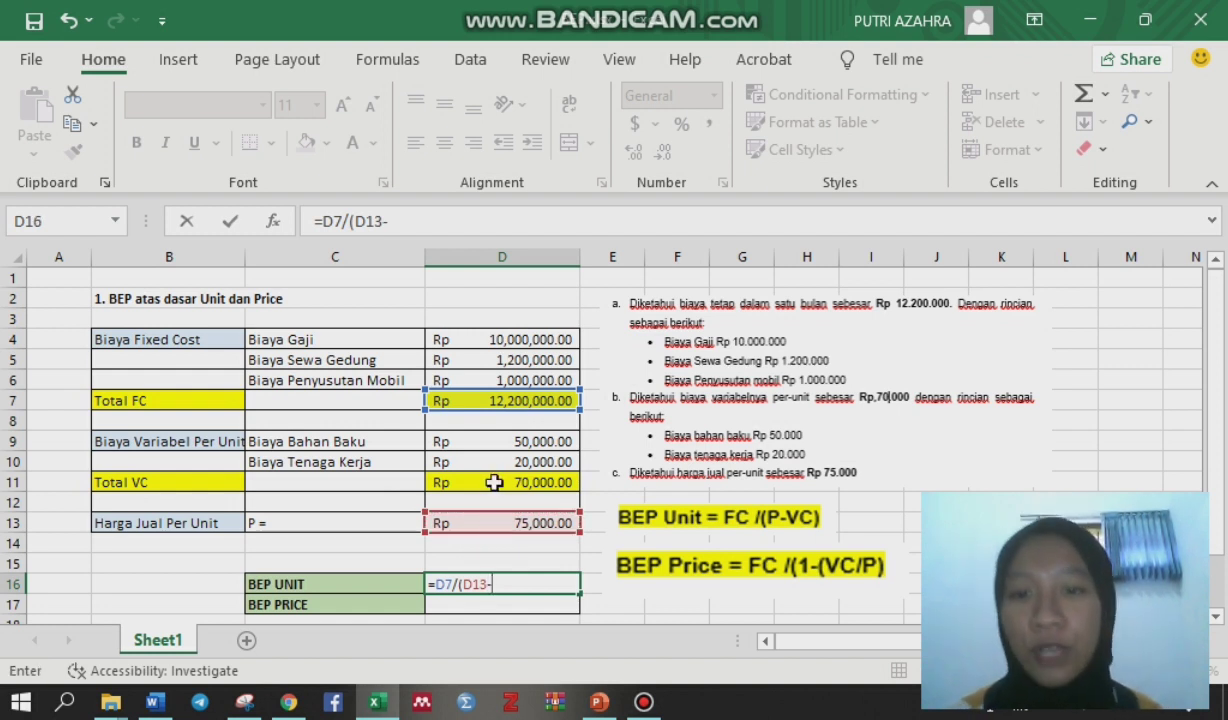
{"action": "left_click", "coordinate": [467, 485]}
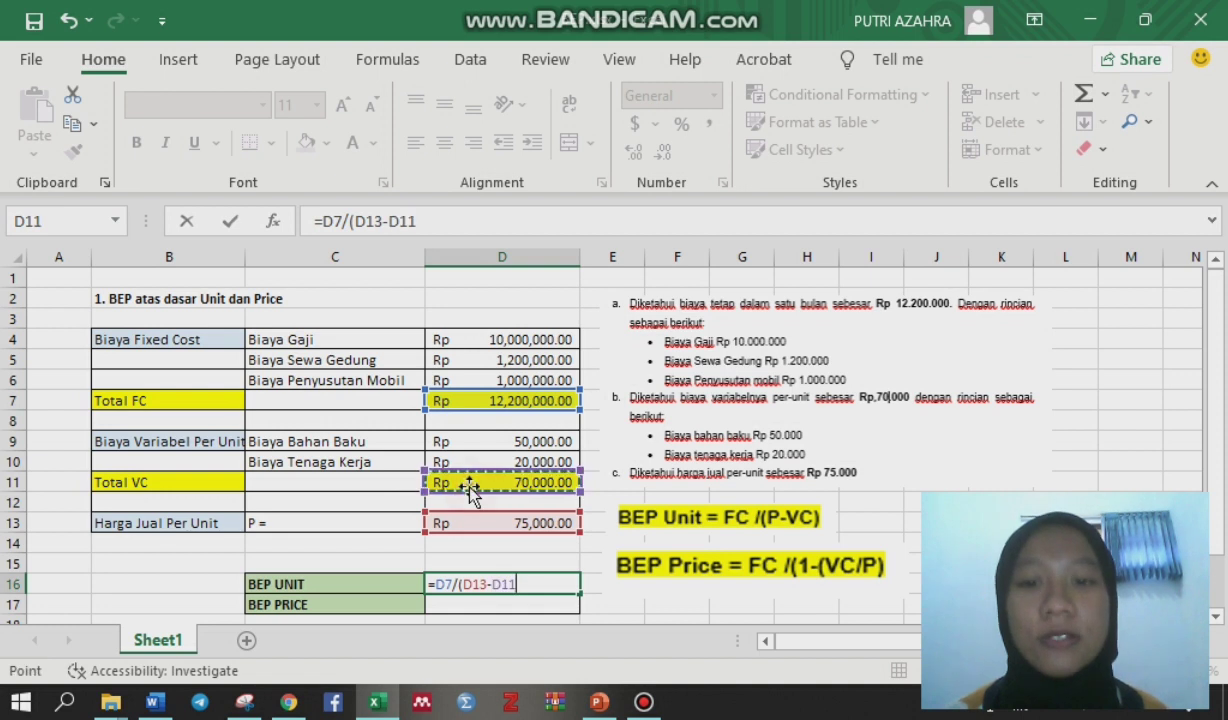
{"action": "type", "text": ")"}
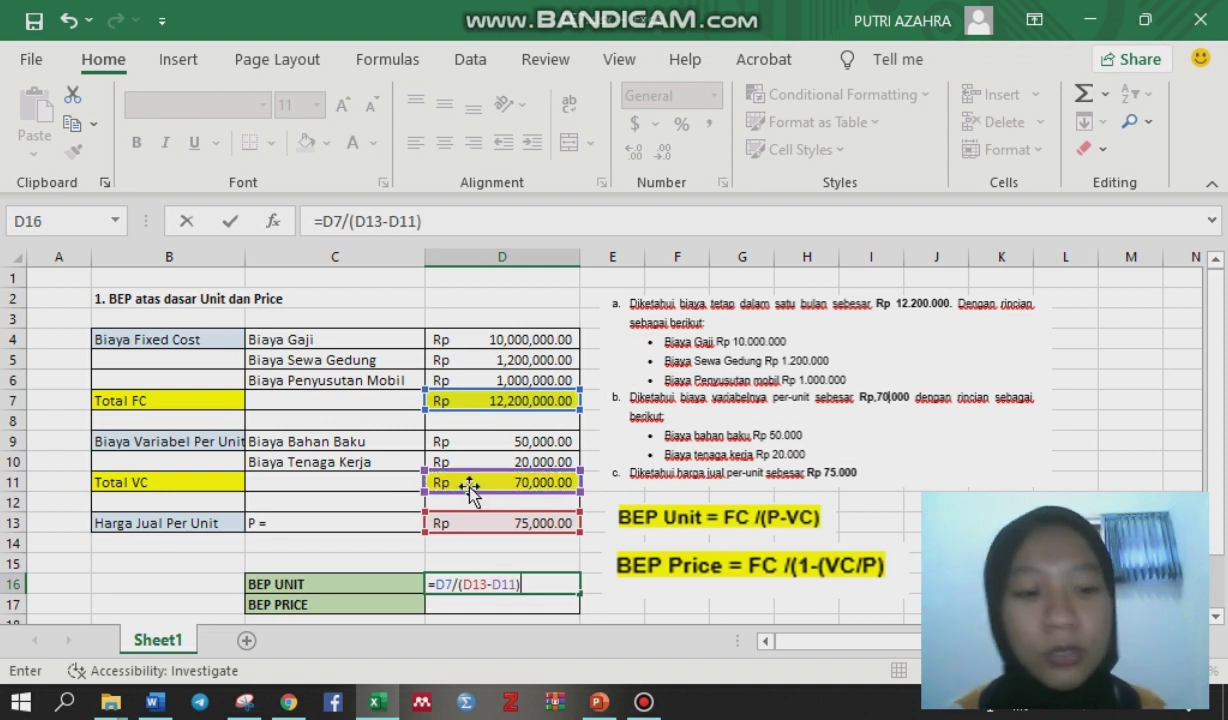
{"action": "key", "text": "Return"}
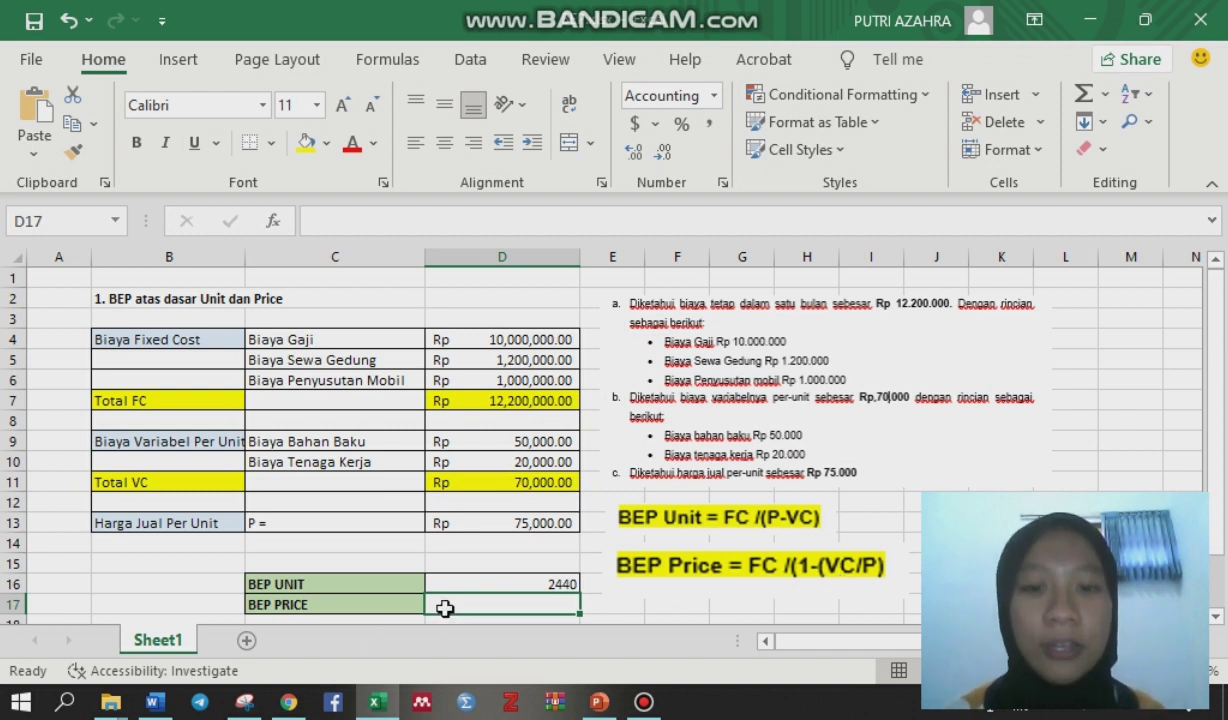
- Calculate BEP PRICE in cell D17 with the formula =D7/(1-(D11/D13))
{"action": "type", "text": "="}
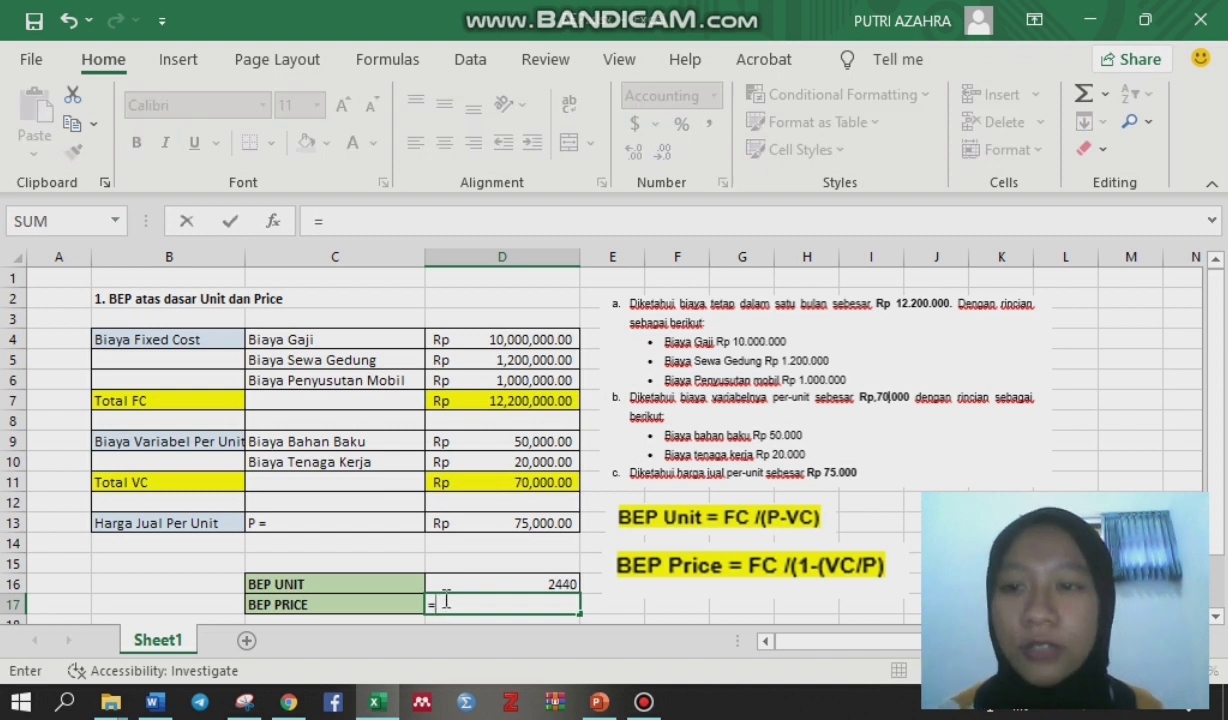
{"action": "left_click", "coordinate": [455, 401]}
{"action": "type", "text": "/"}
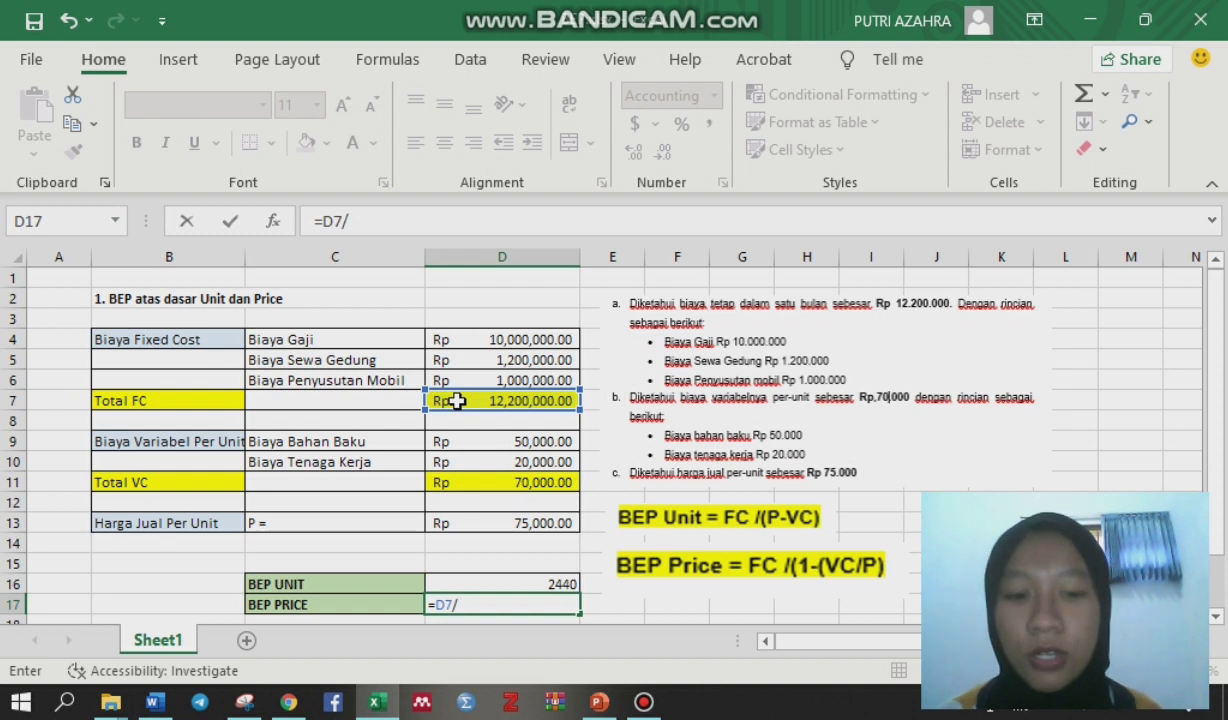
{"action": "type", "text": "(1"}
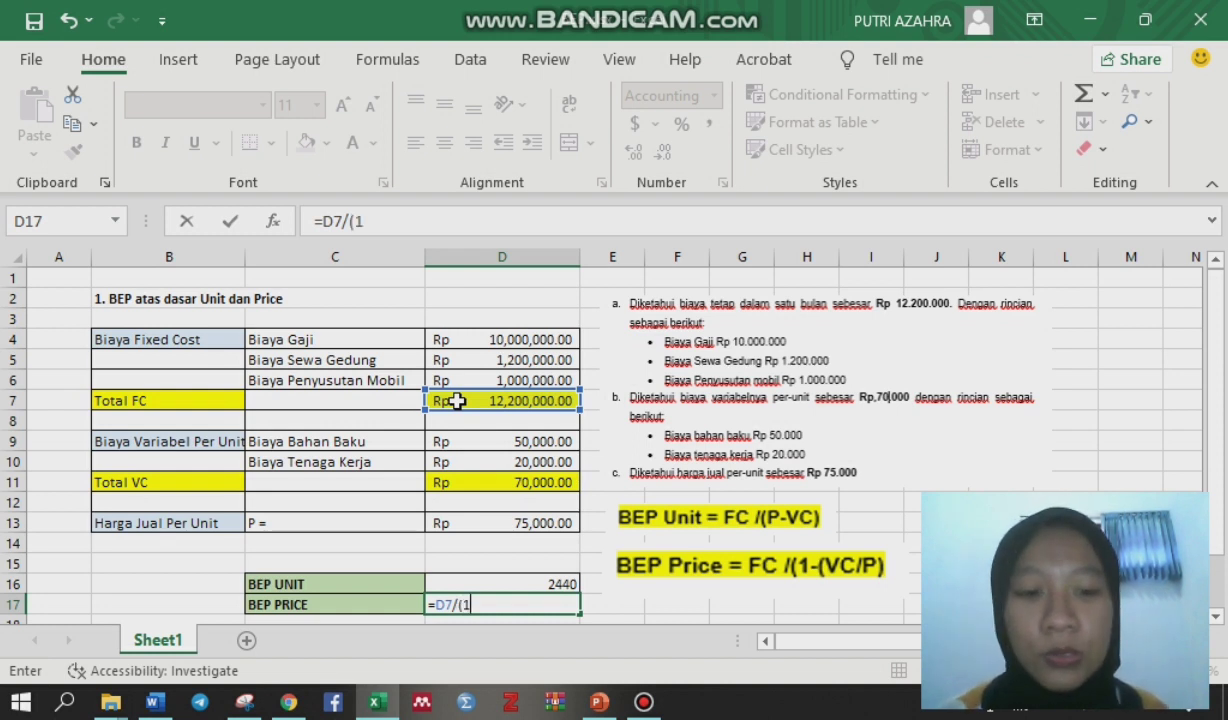
{"action": "type", "text": "-("}
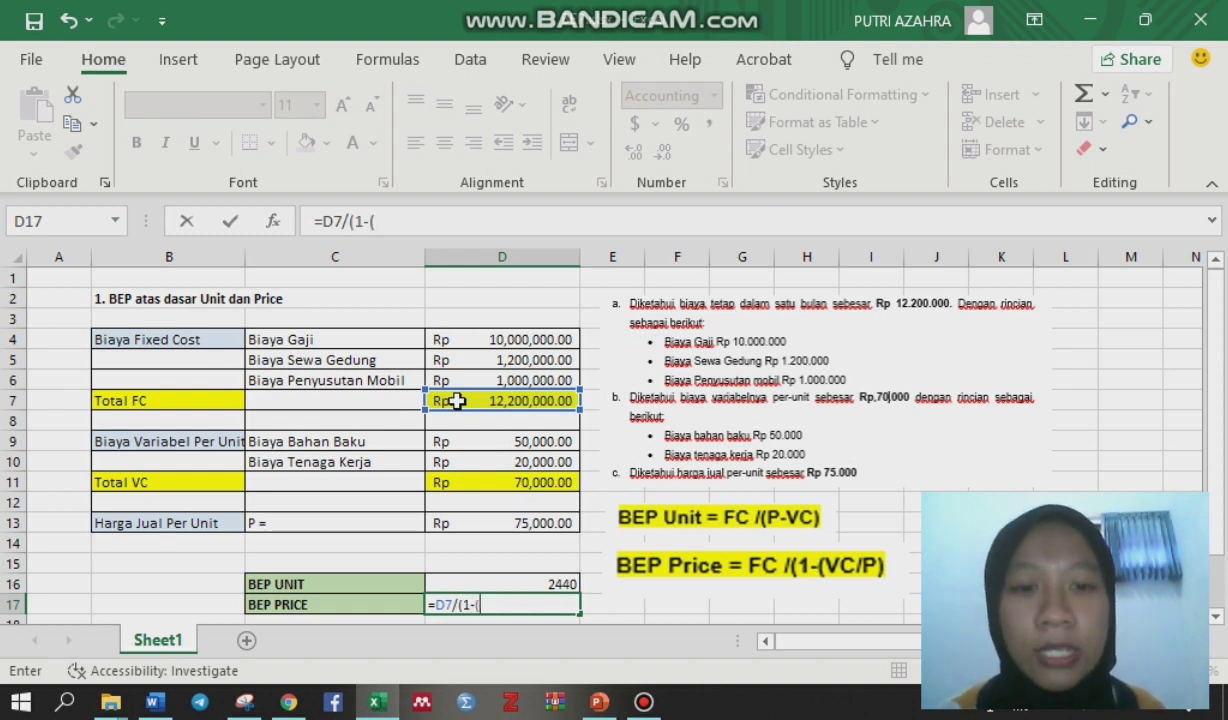
{"action": "left_click", "coordinate": [446, 481]}
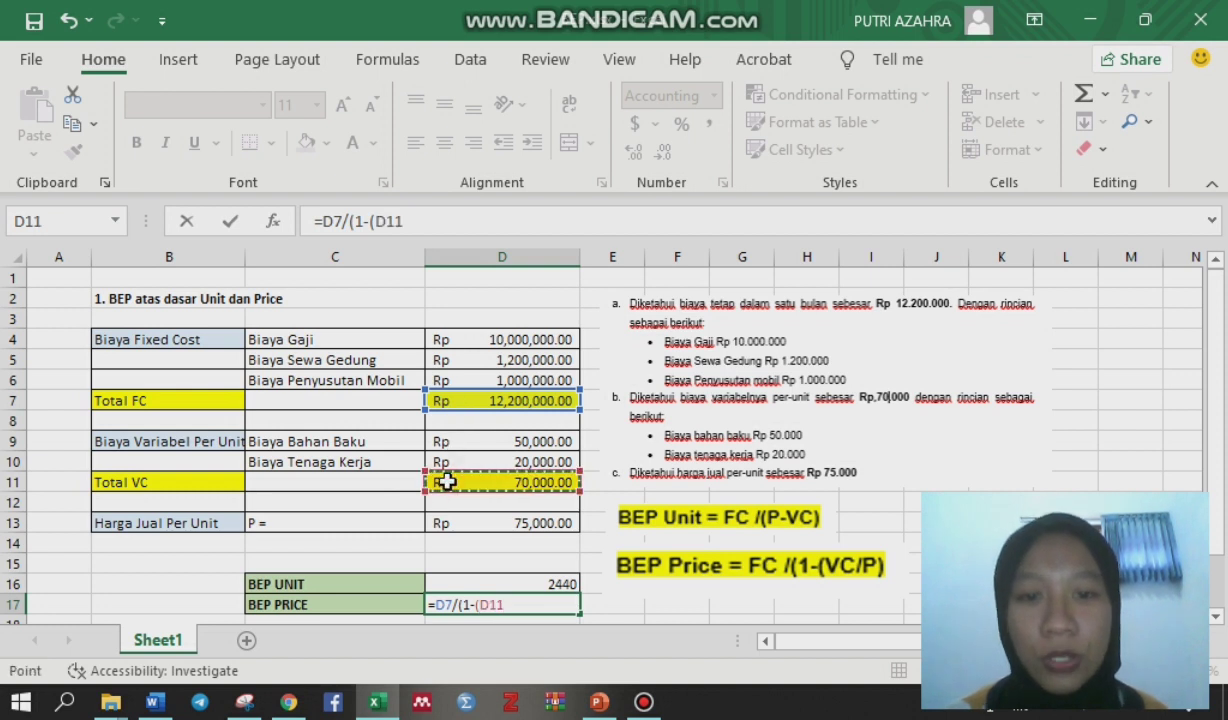
{"action": "type", "text": "/"}
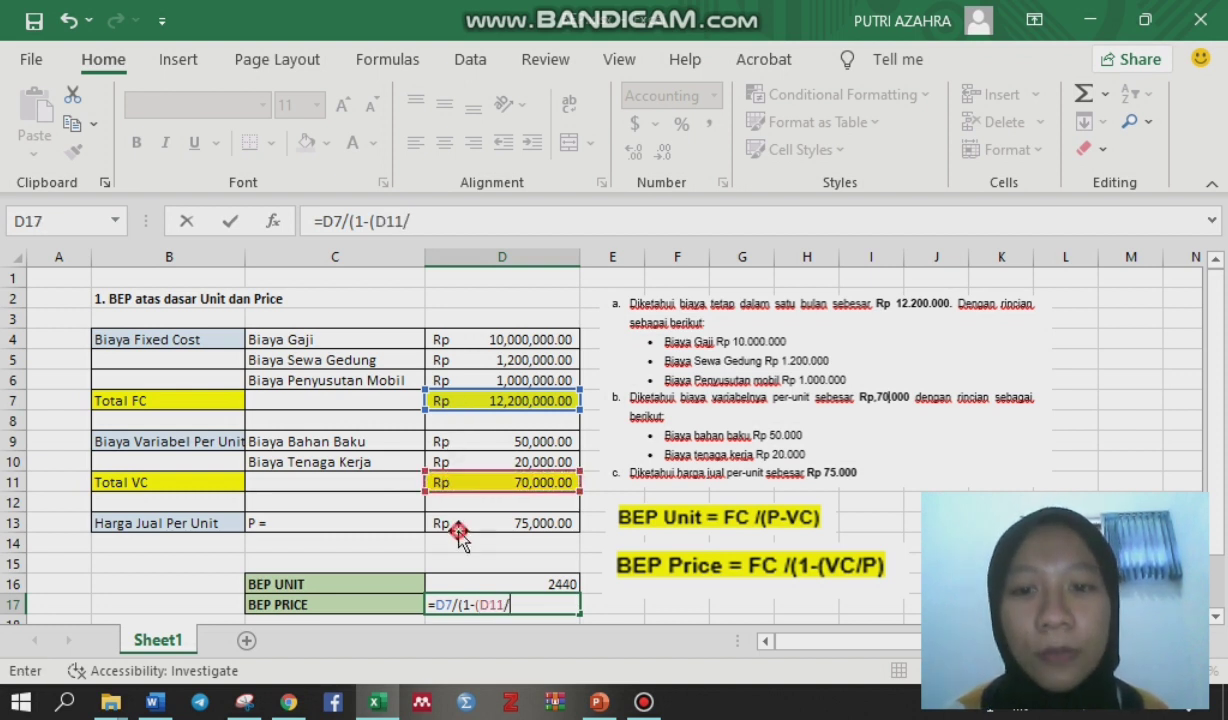
{"action": "left_click", "coordinate": [459, 527]}
{"action": "type", "text": "))"}
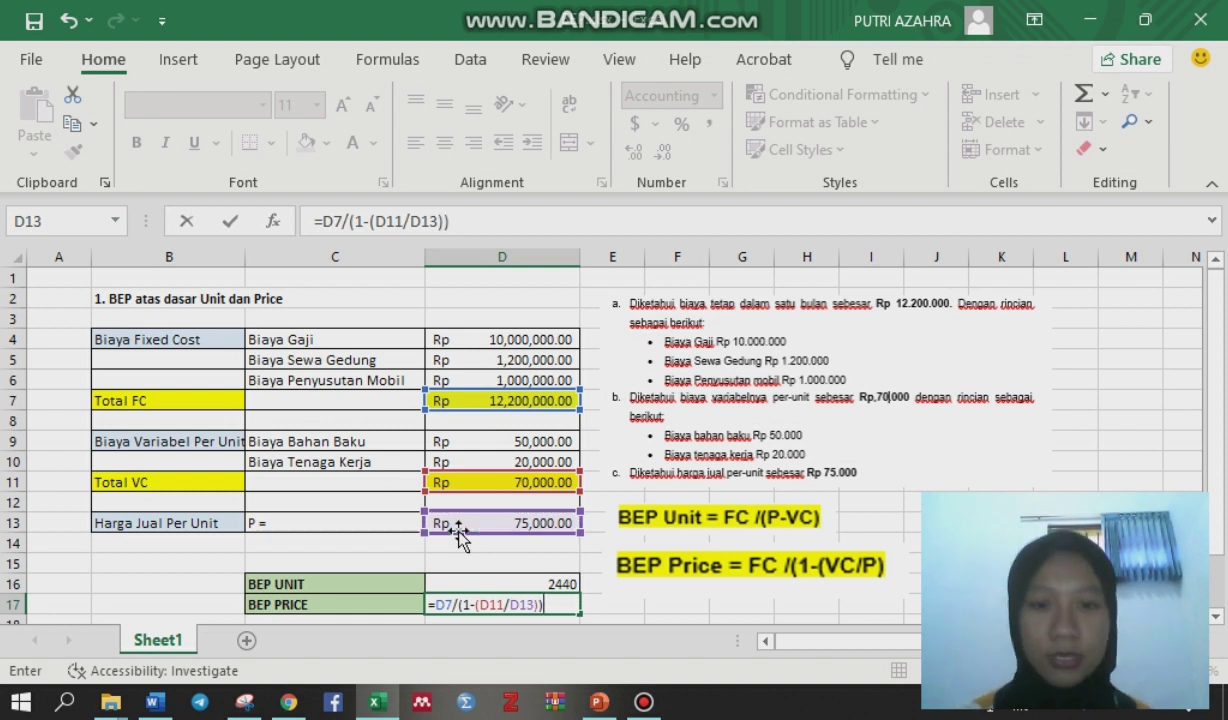
{"action": "key", "text": "Return"}
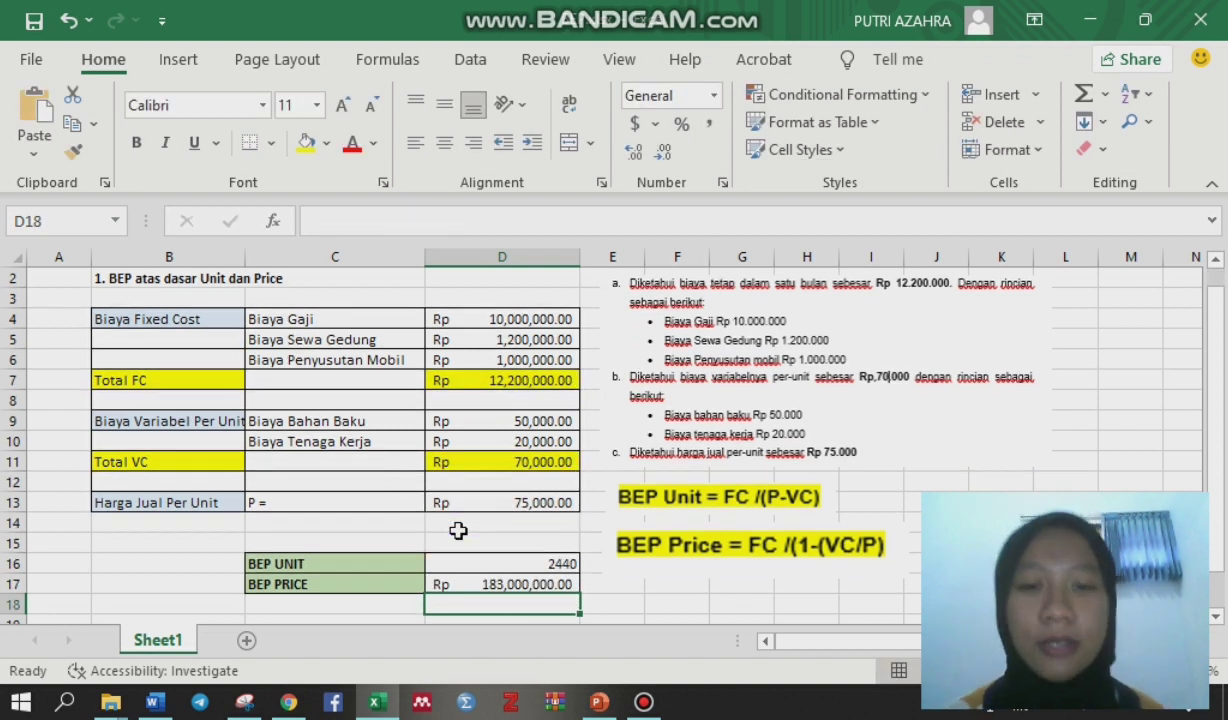